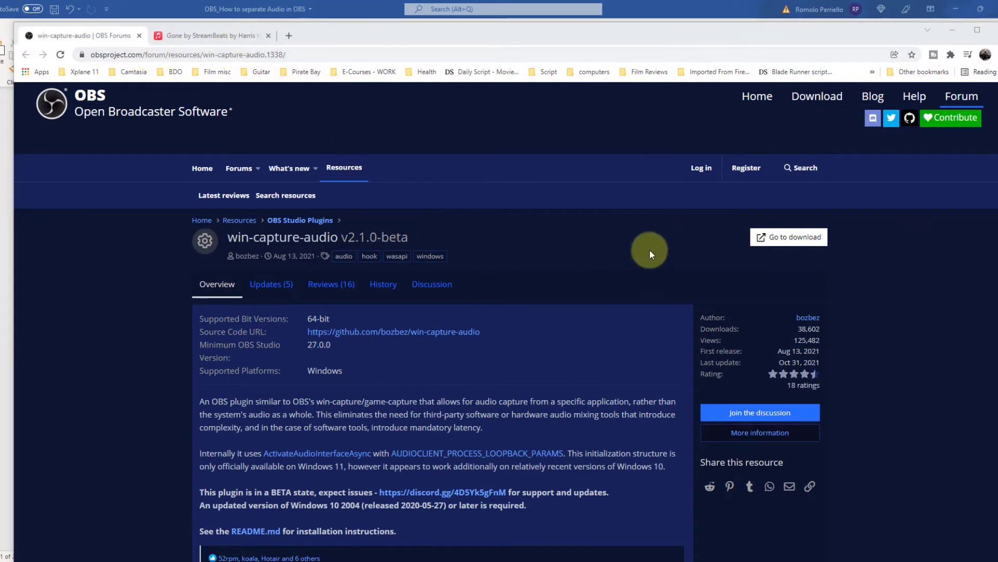
Download win-capture-audio-2.1.0-beta-setup.exe from the GitHub release assets and launch it
left_click(781, 243)
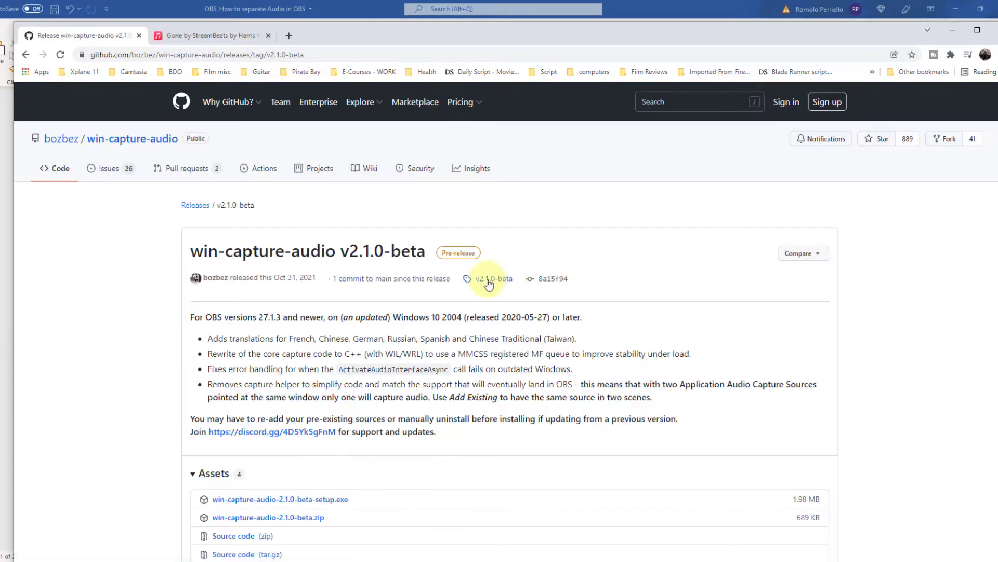
scroll(468, 280, "down", 1)
scroll(466, 287, "down", 2)
left_click(329, 384)
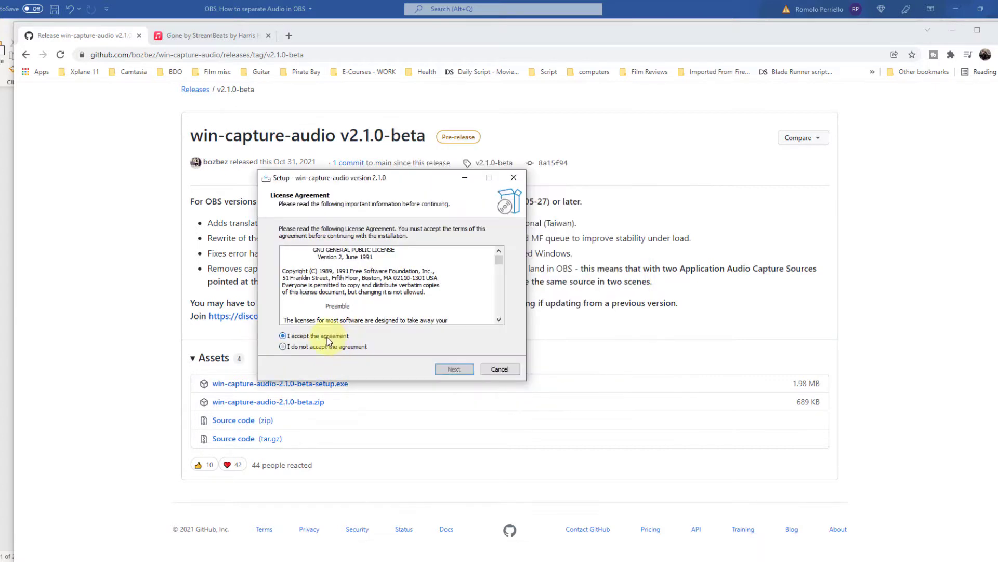
Install win-capture-audio into C:\Program Files\obs-studio, accepting the license and finishing setup
left_click(454, 370)
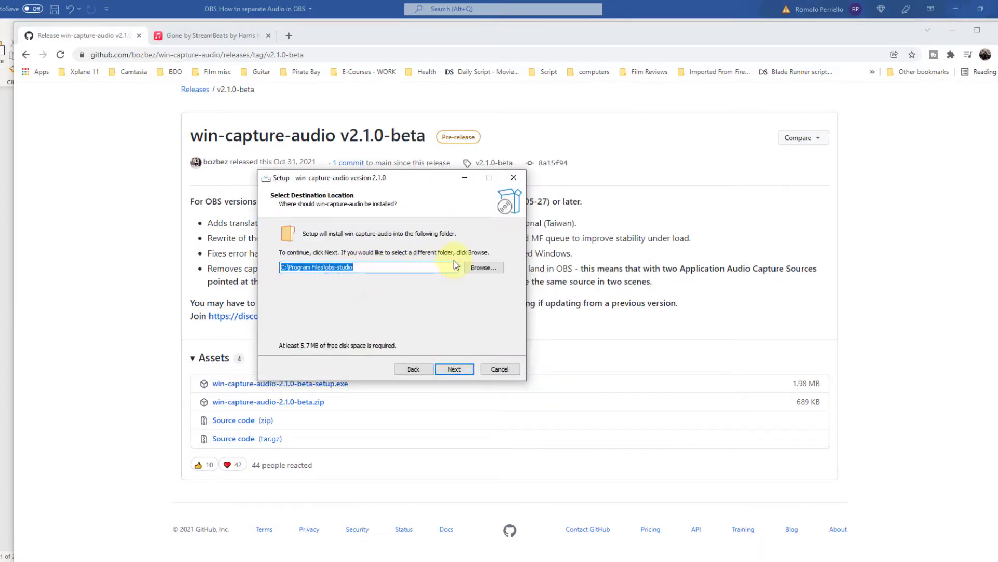
left_click(483, 268)
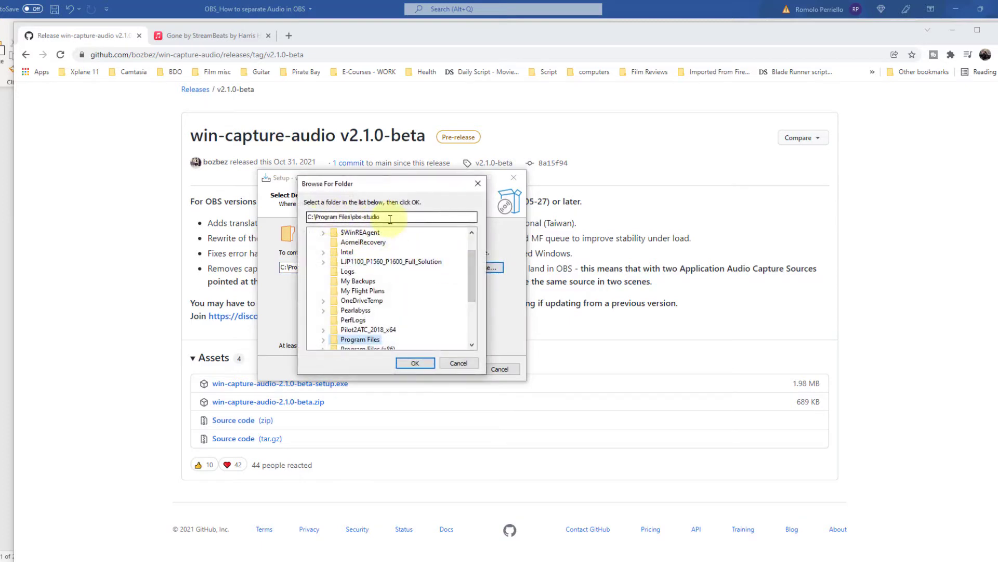
scroll(377, 290, "down", 2)
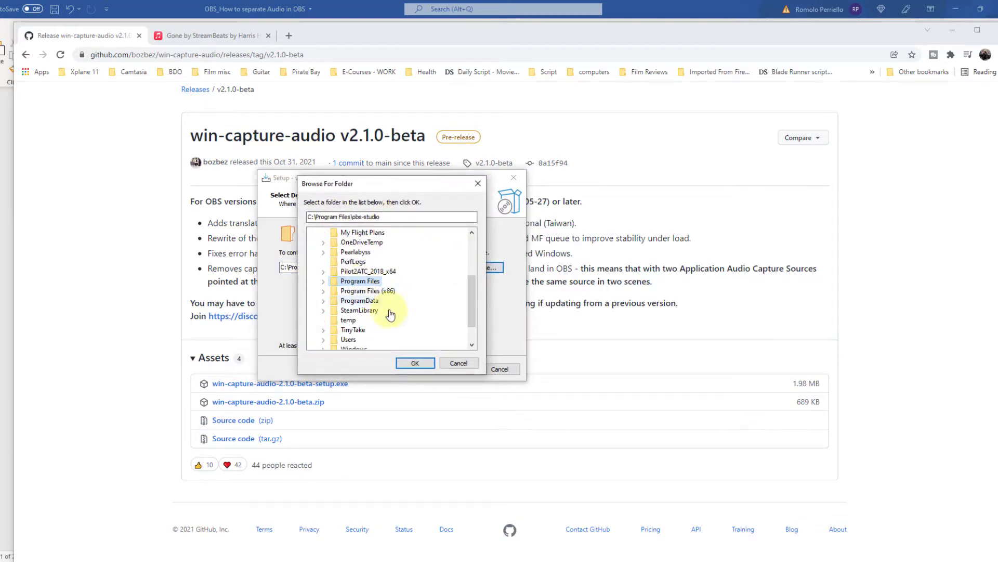
left_click(416, 364)
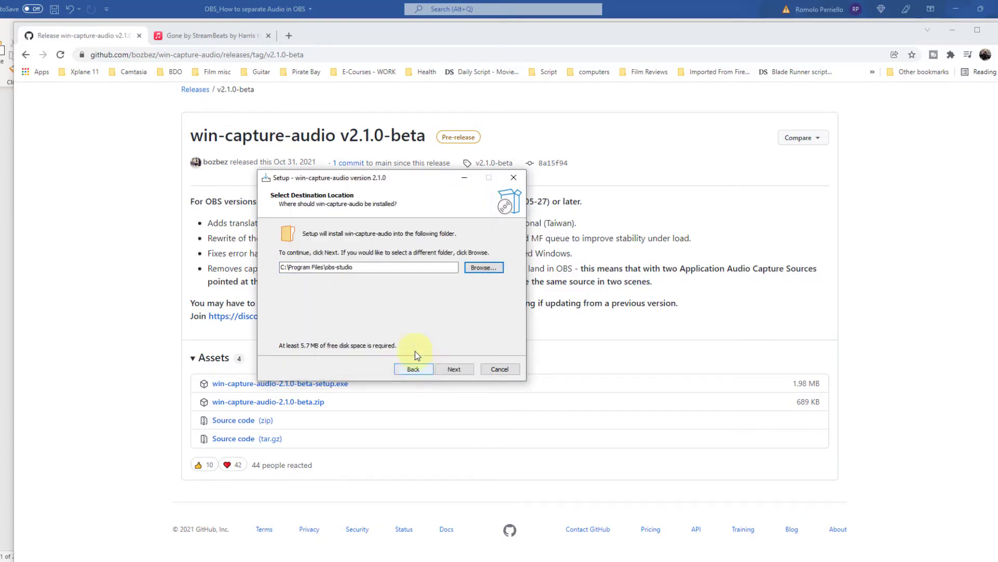
left_click(450, 369)
key("Return")
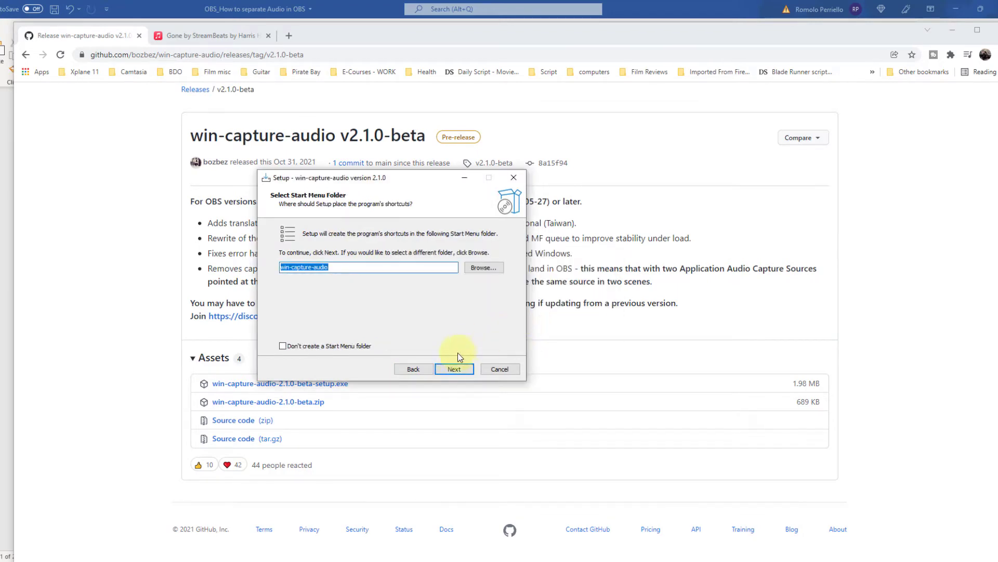
left_click(454, 369)
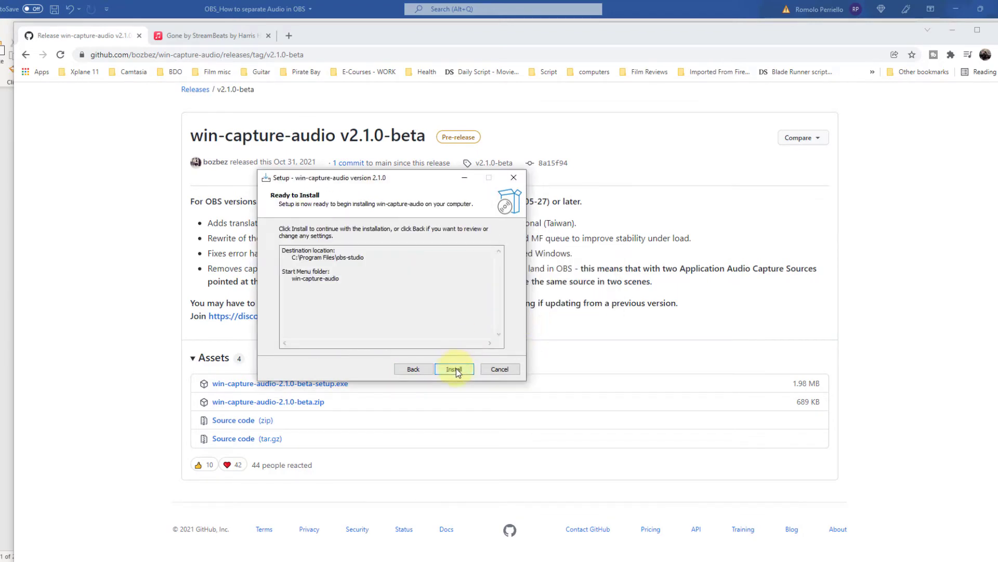
left_click(454, 369)
left_click(454, 369)
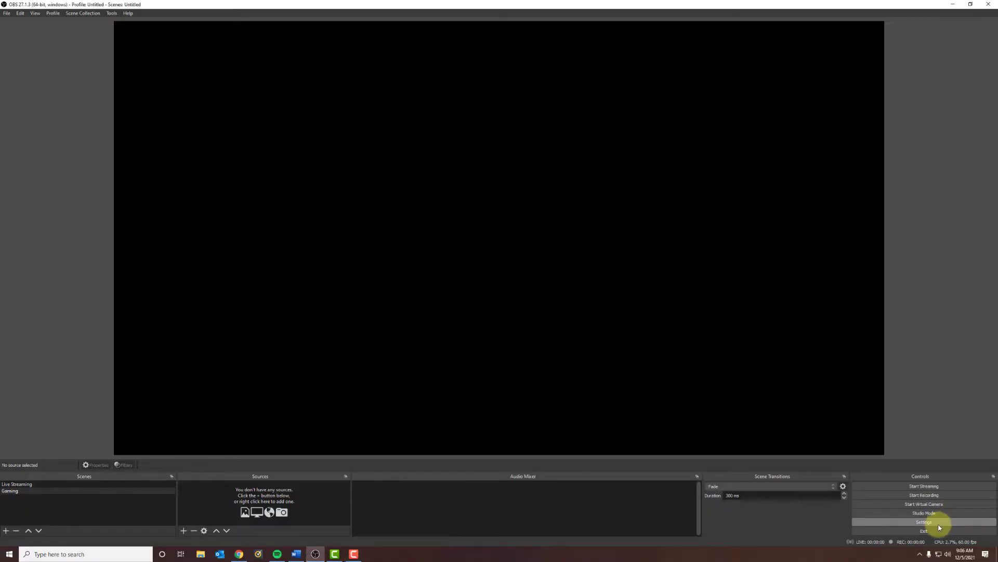
Set the OBS audio monitoring device to Speakers (Yeti Stereo Microphone)
left_click(936, 523)
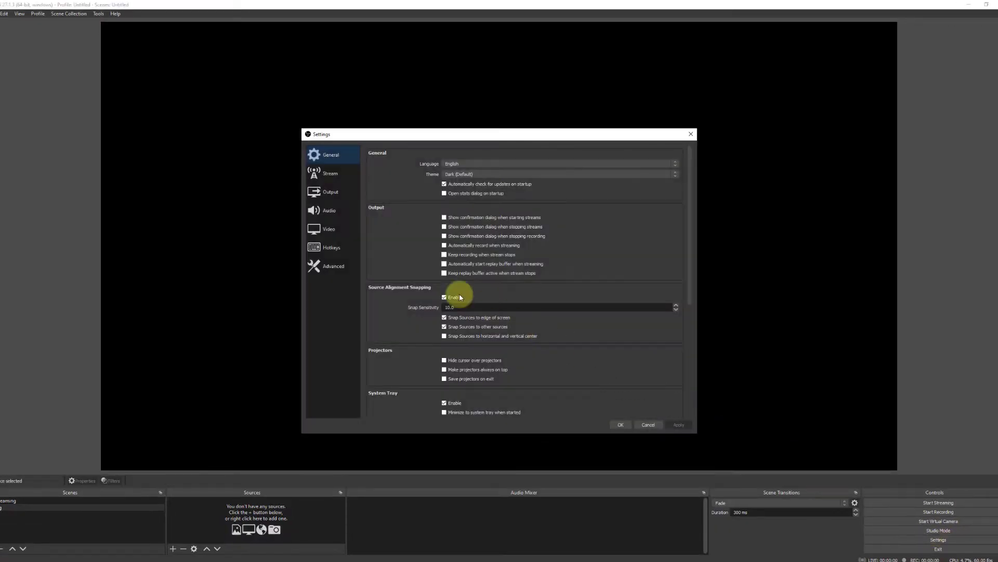
left_click(329, 211)
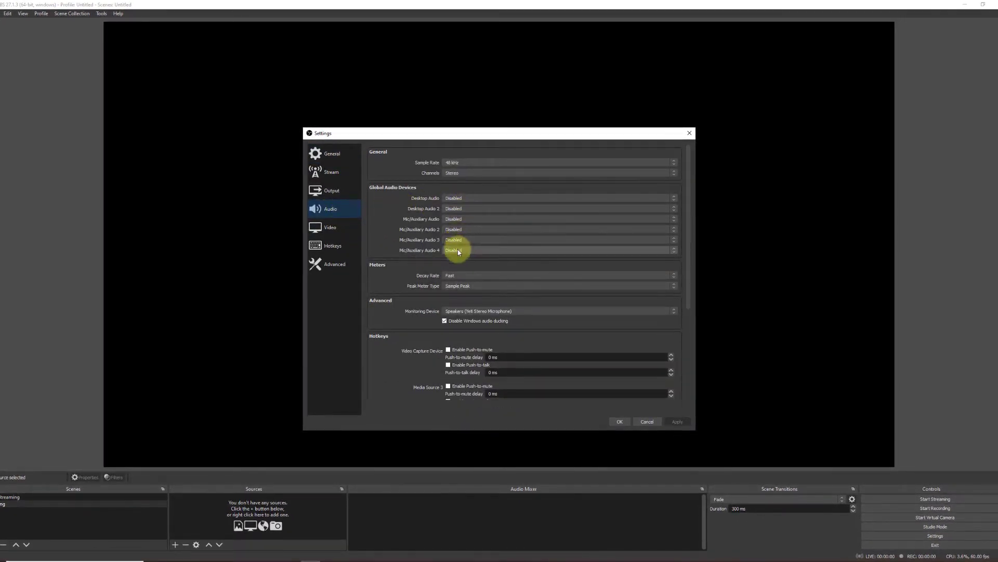
left_click(460, 311)
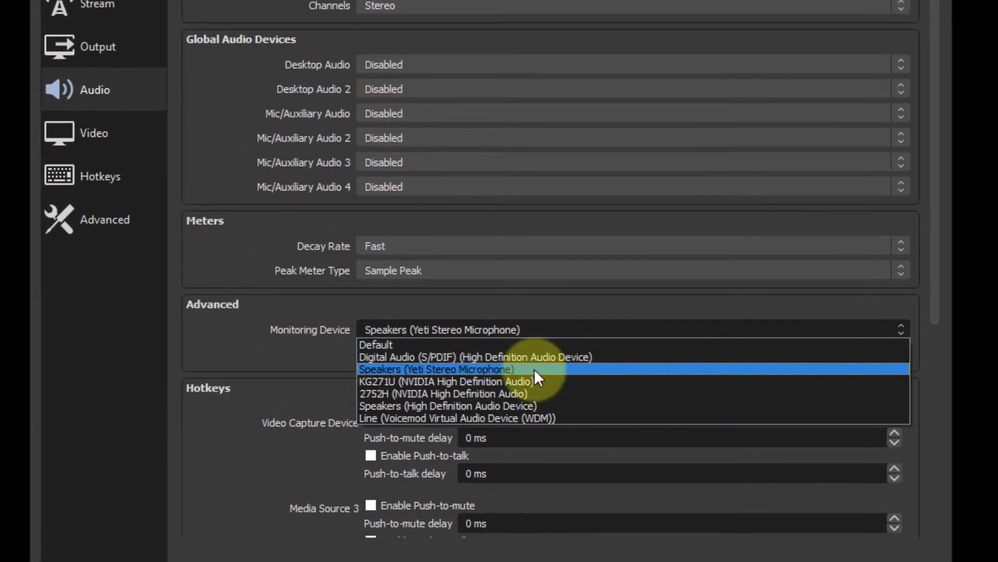
left_click(527, 370)
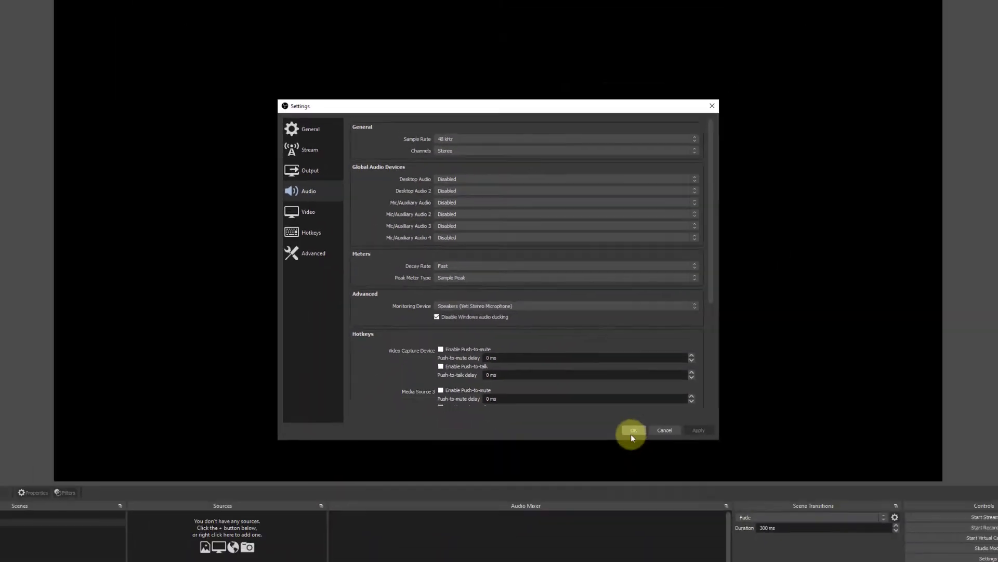
Apply the settings and add a Display Capture source of Display 1 (1920x1080)
left_click(632, 433)
left_click(174, 545)
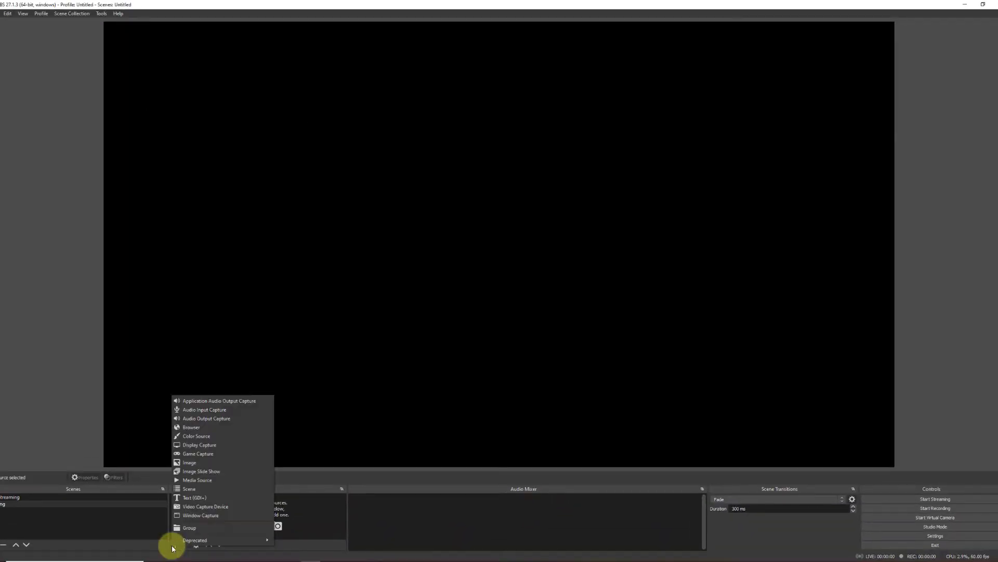
left_click(198, 445)
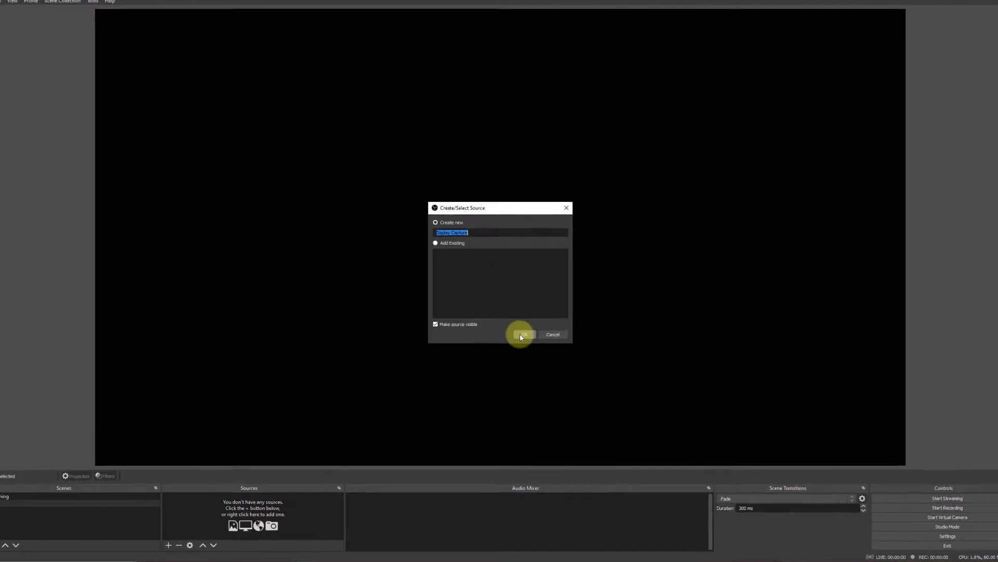
left_click(521, 337)
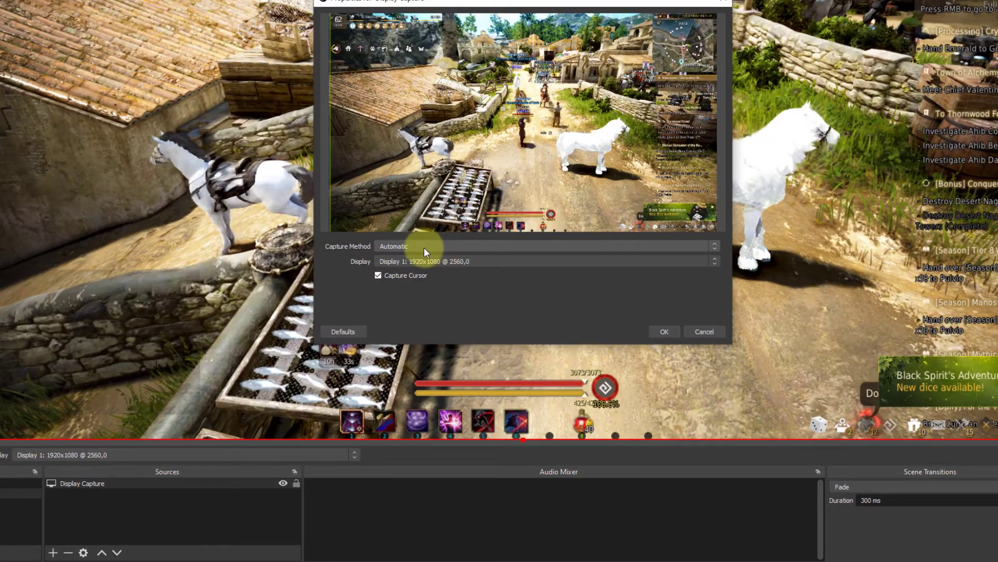
left_click(423, 261)
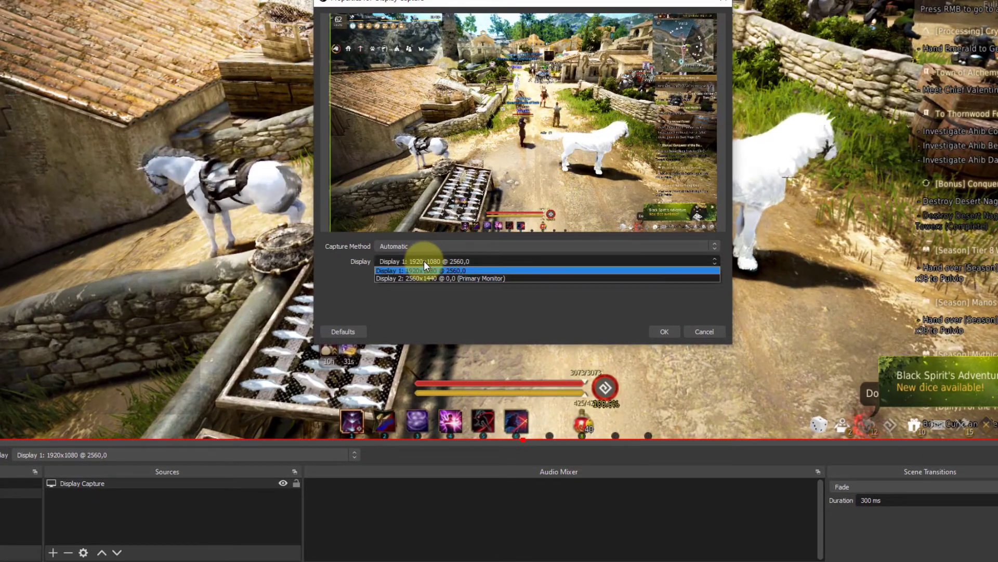
left_click(461, 271)
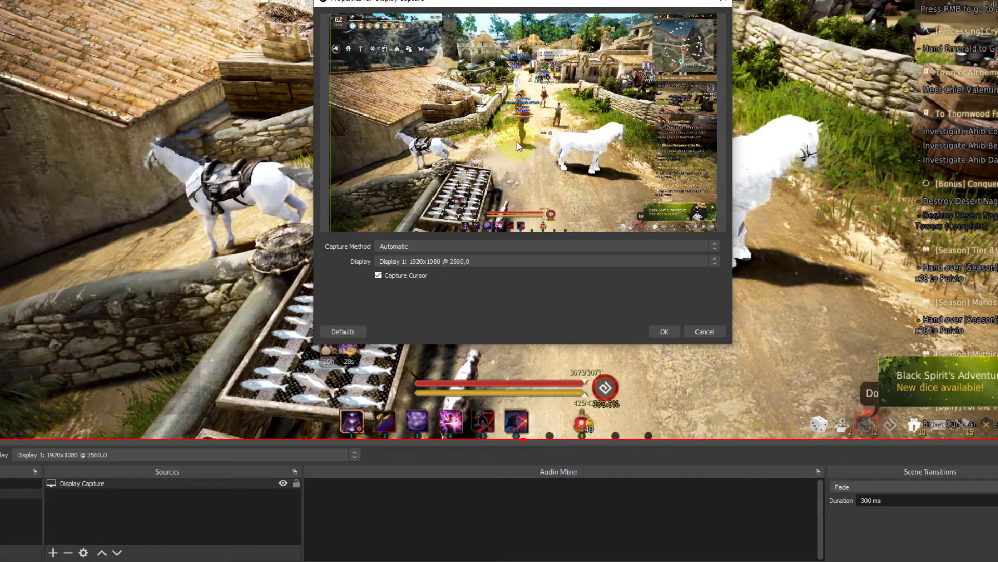
left_click(658, 332)
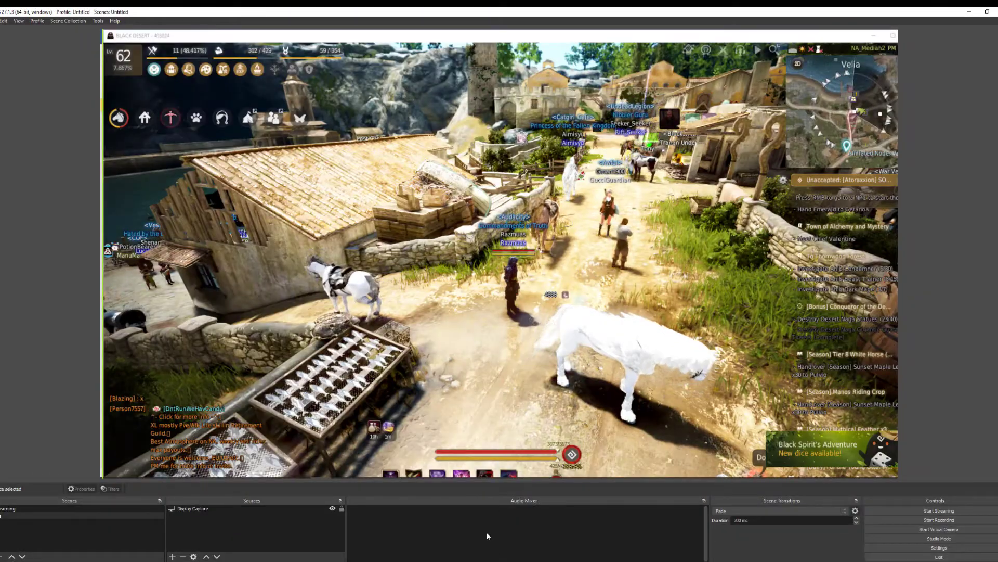
Add an Application Audio Output Capture source named 'Black Desert'
left_click(466, 523)
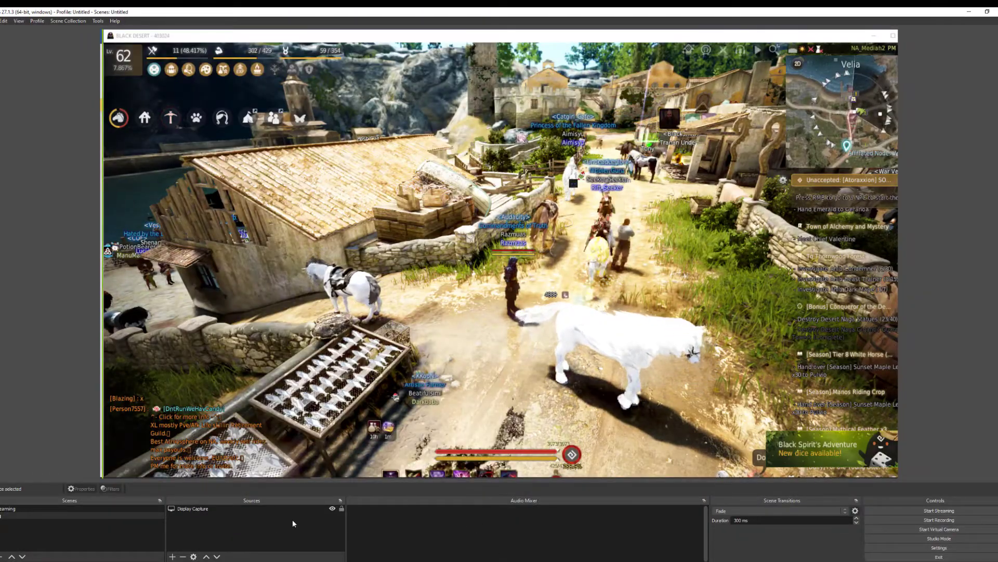
left_click(172, 556)
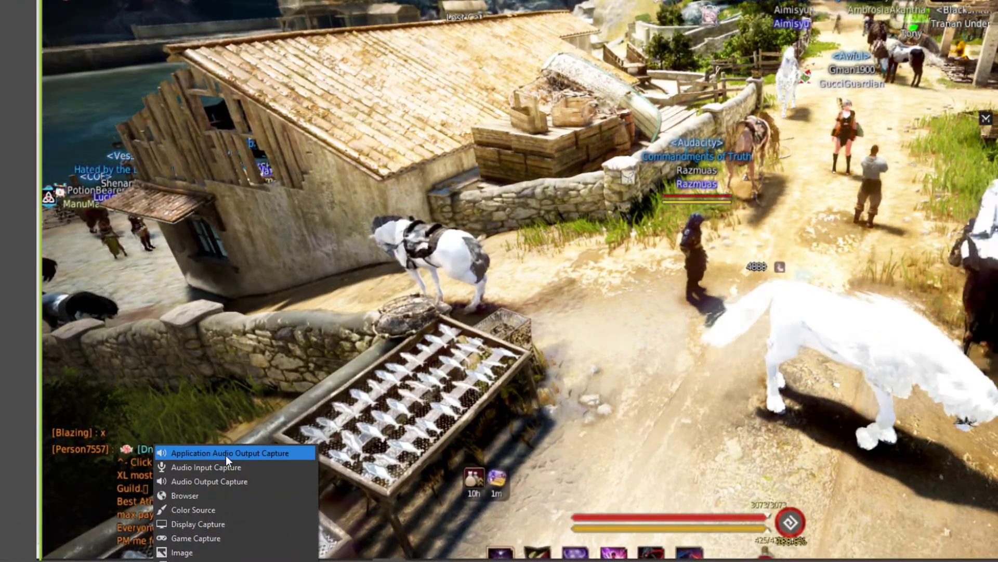
left_click(226, 455)
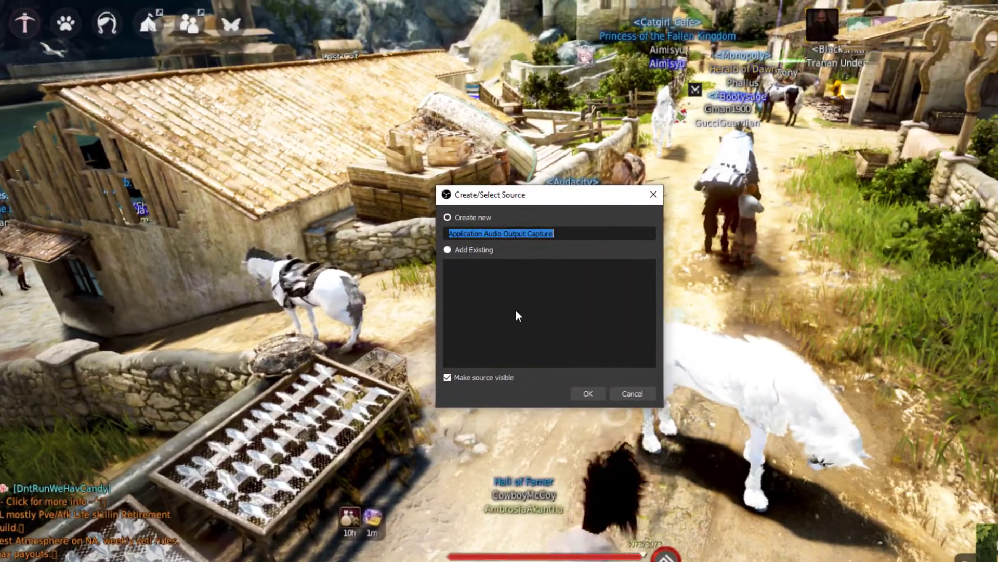
type("B")
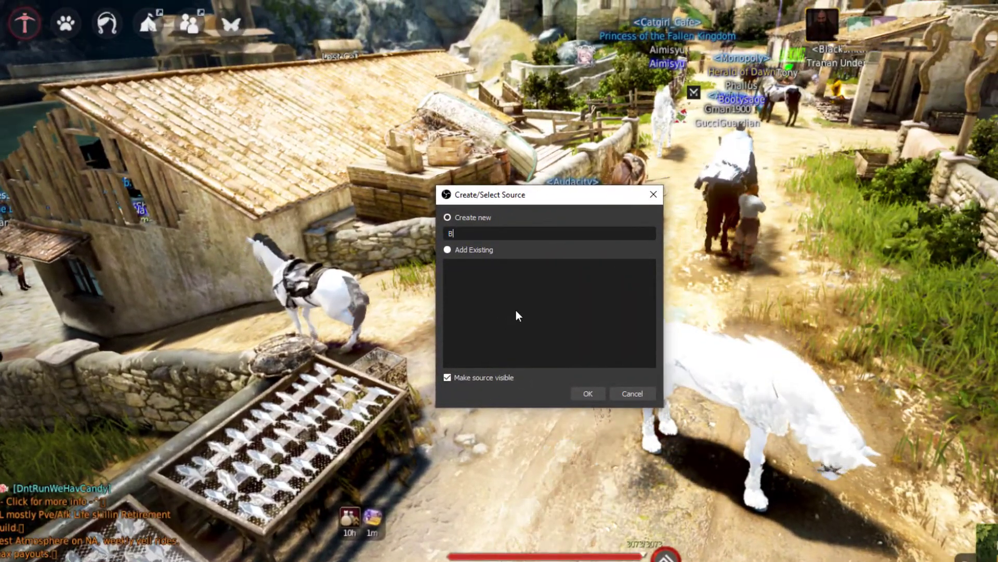
type("lack Desert")
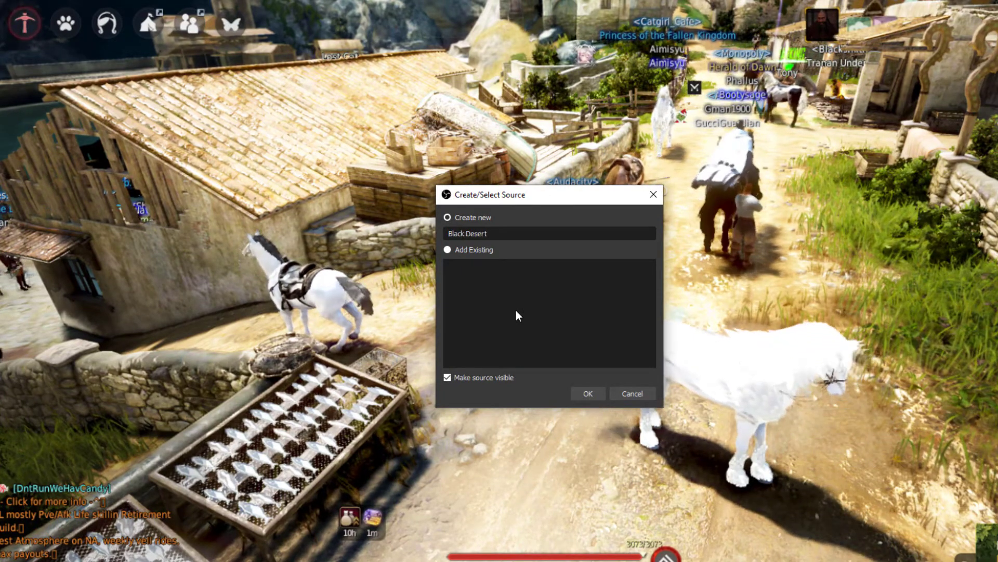
left_click(588, 392)
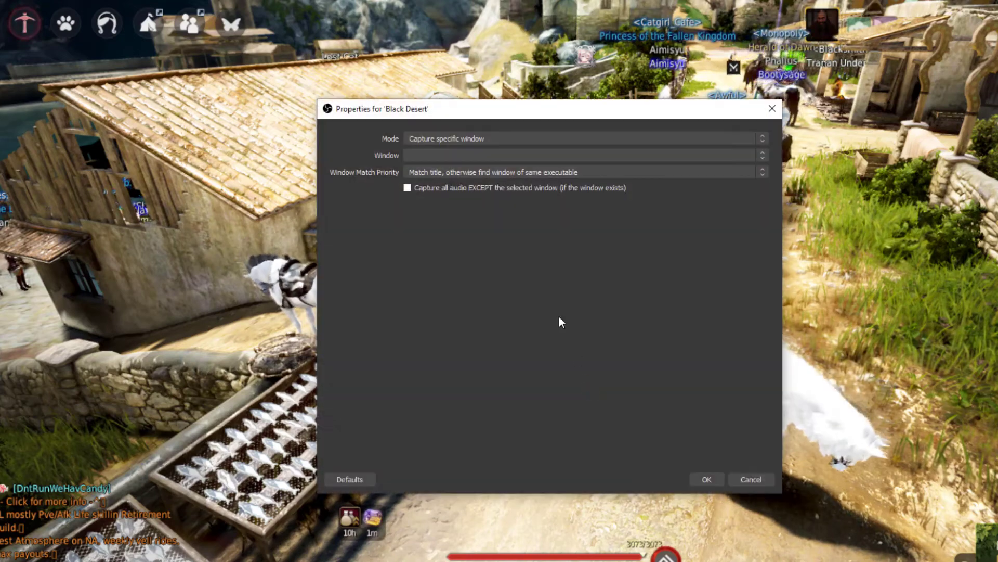
Capture the BLACK DESERT game window, title-then-executable matching, and lower its volume slightly
left_click(444, 139)
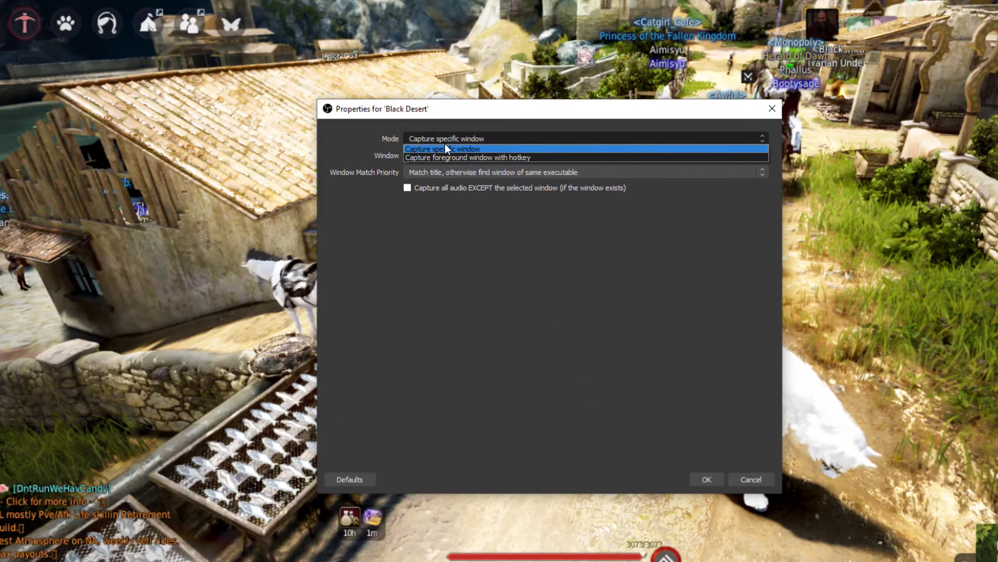
left_click(446, 142)
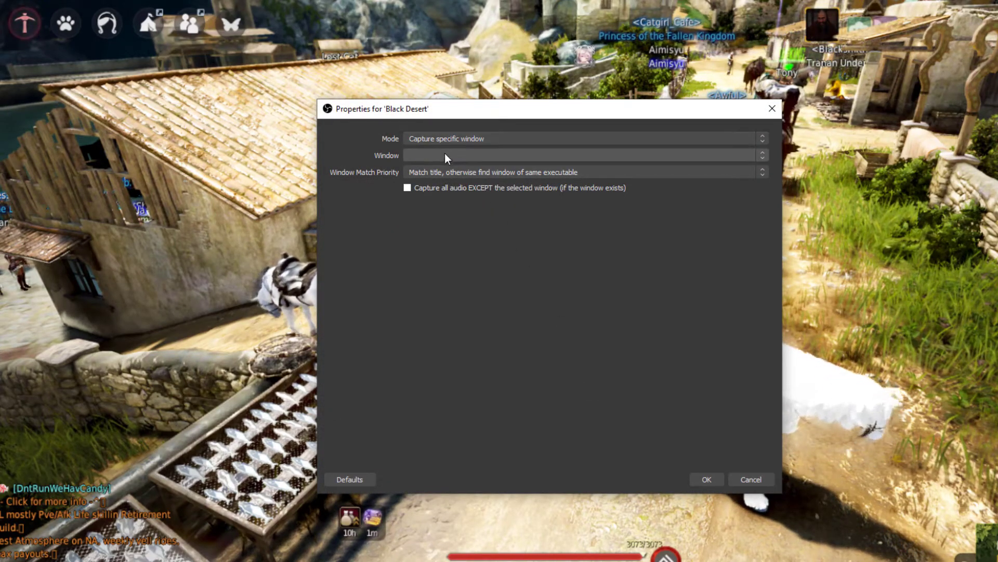
left_click(444, 155)
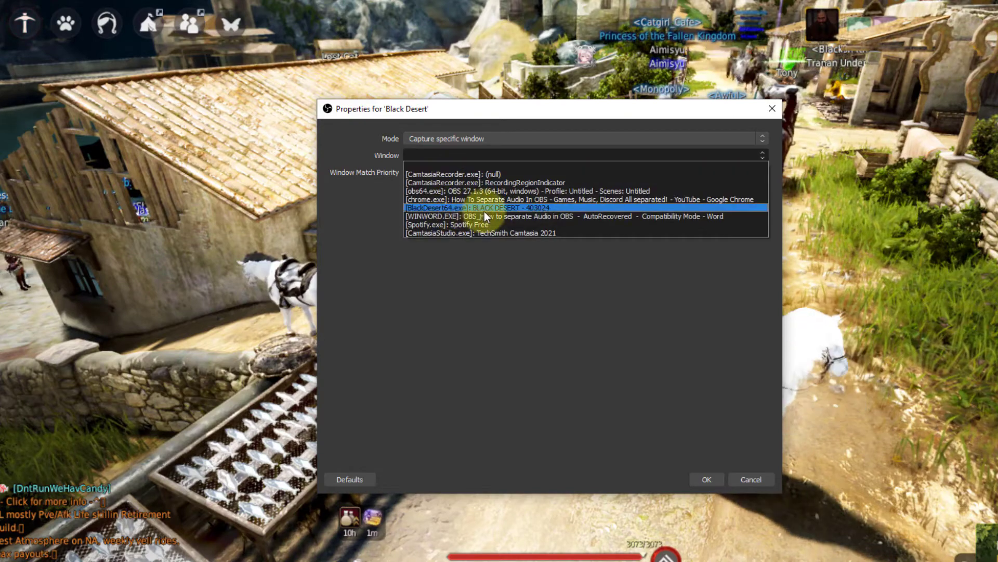
left_click(544, 208)
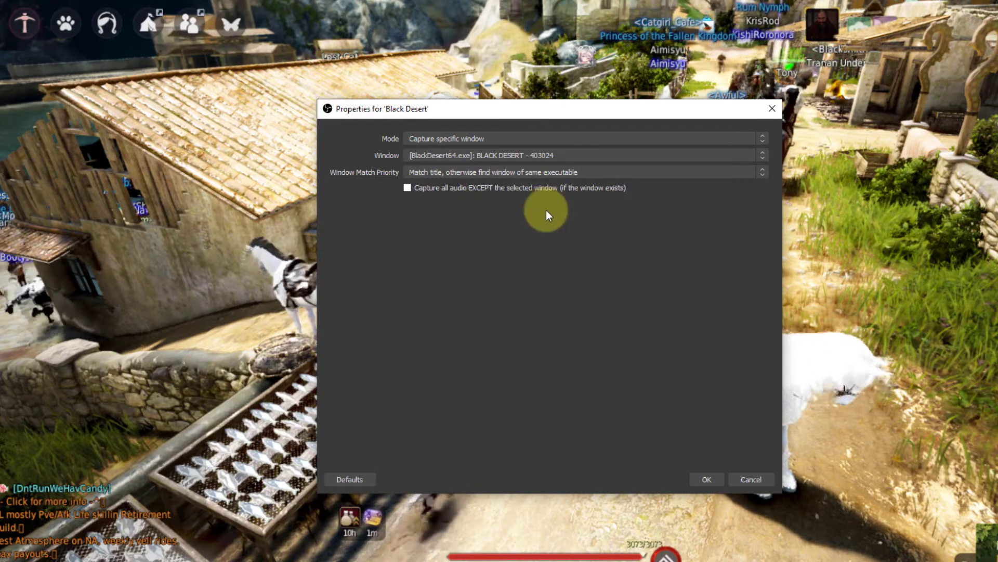
left_click(541, 172)
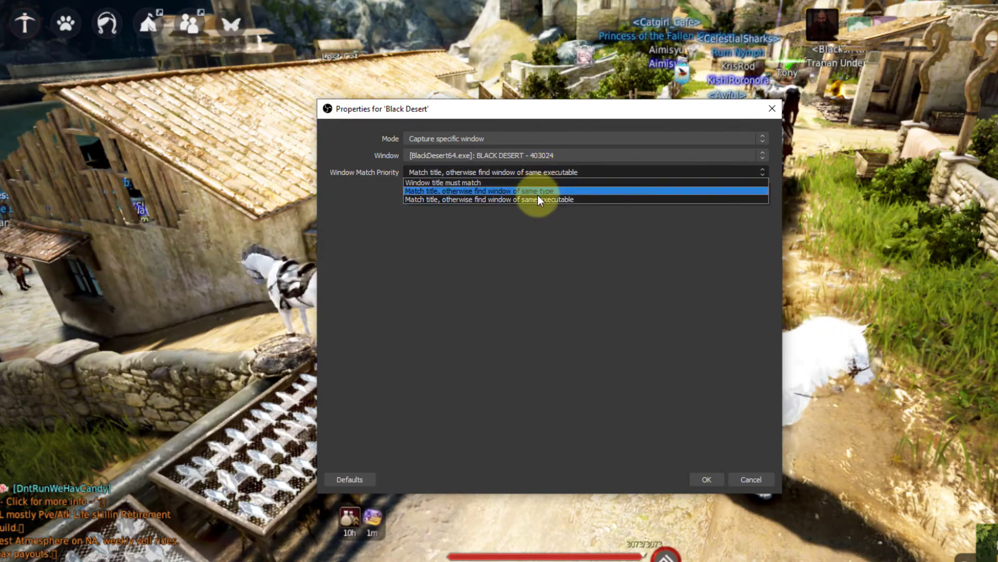
left_click(538, 196)
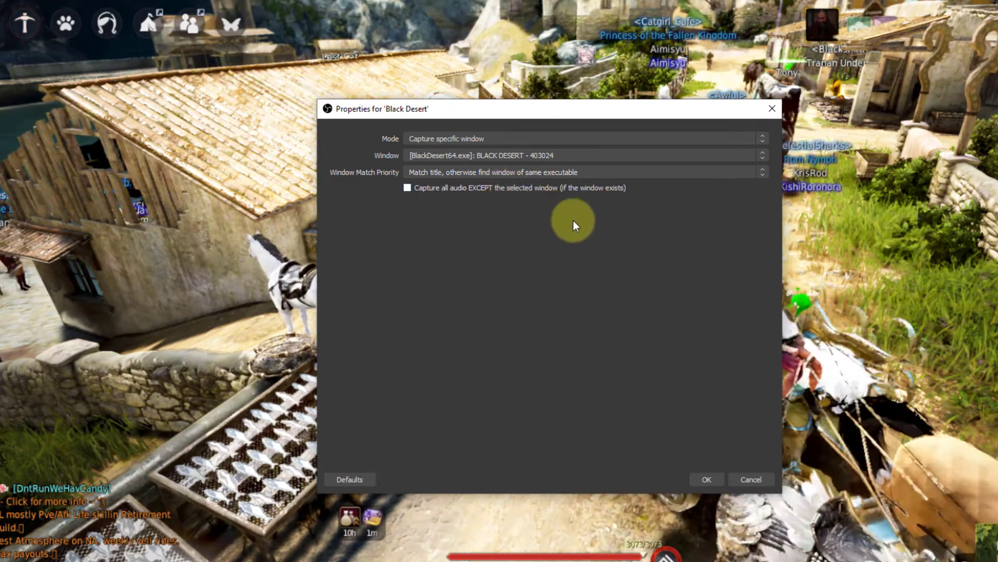
left_click(707, 479)
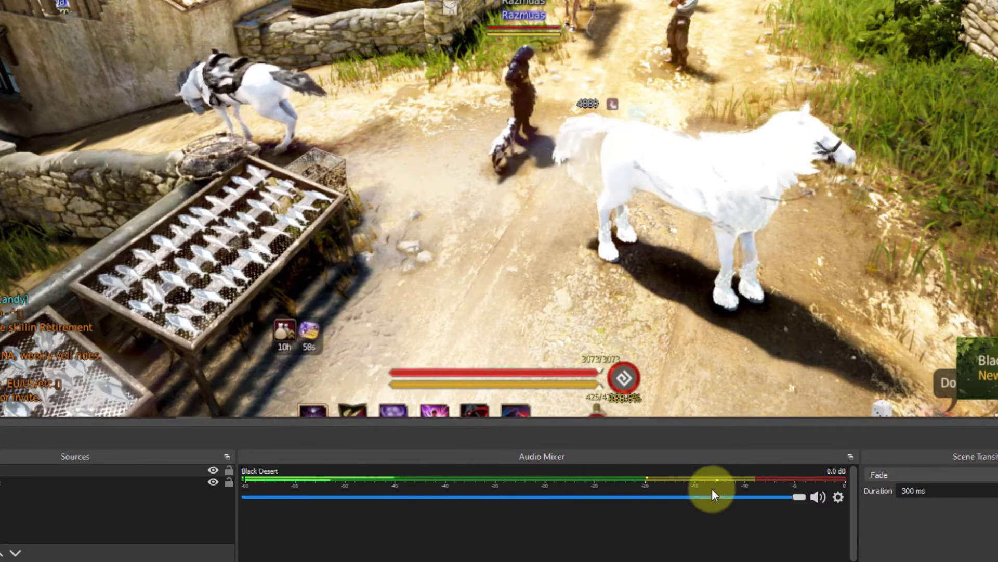
left_click_drag(793, 497, 735, 497)
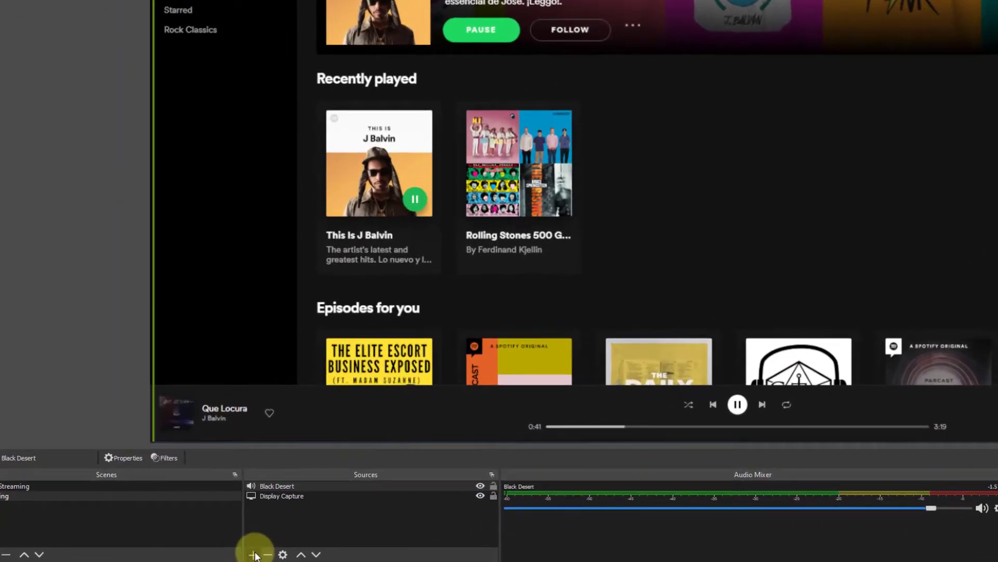
Add an Application Audio Output Capture named 'Spotify' capturing the Spotify.exe window
left_click(253, 554)
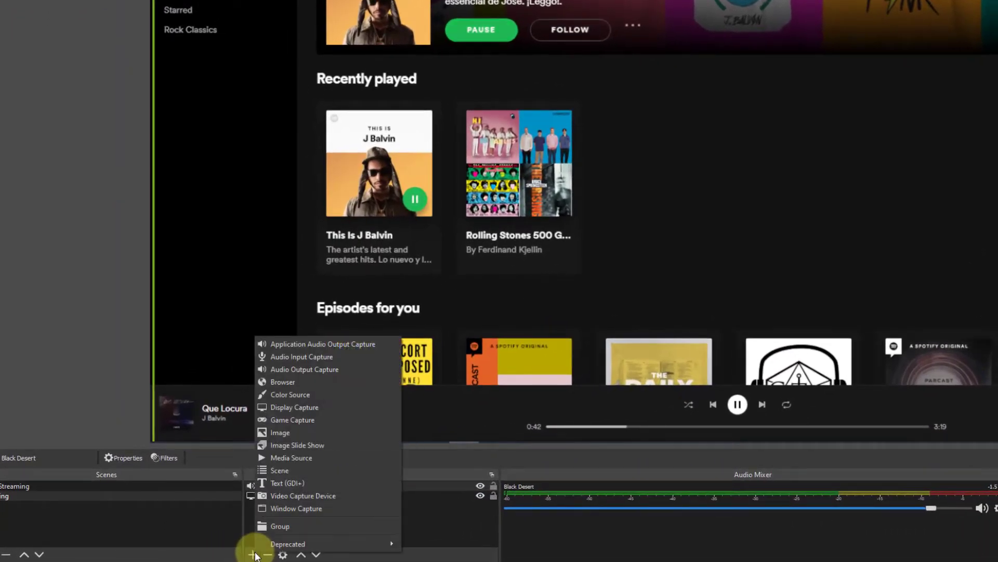
left_click(342, 344)
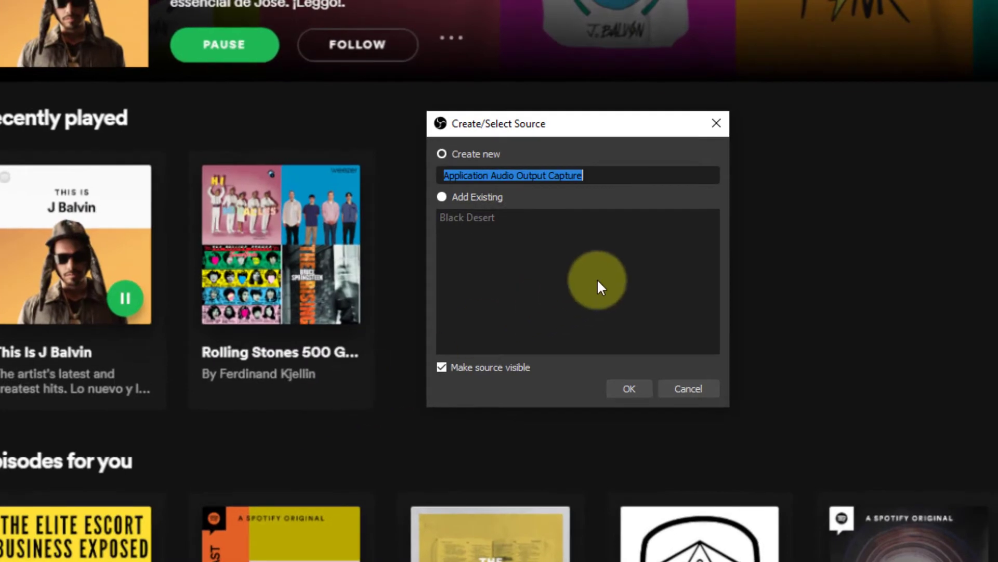
type("Spotify")
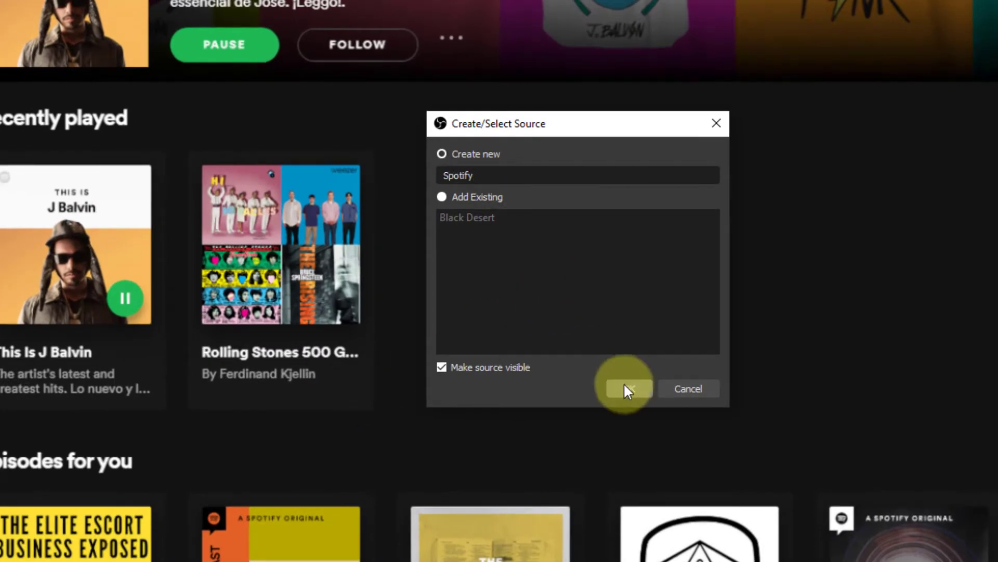
left_click(624, 387)
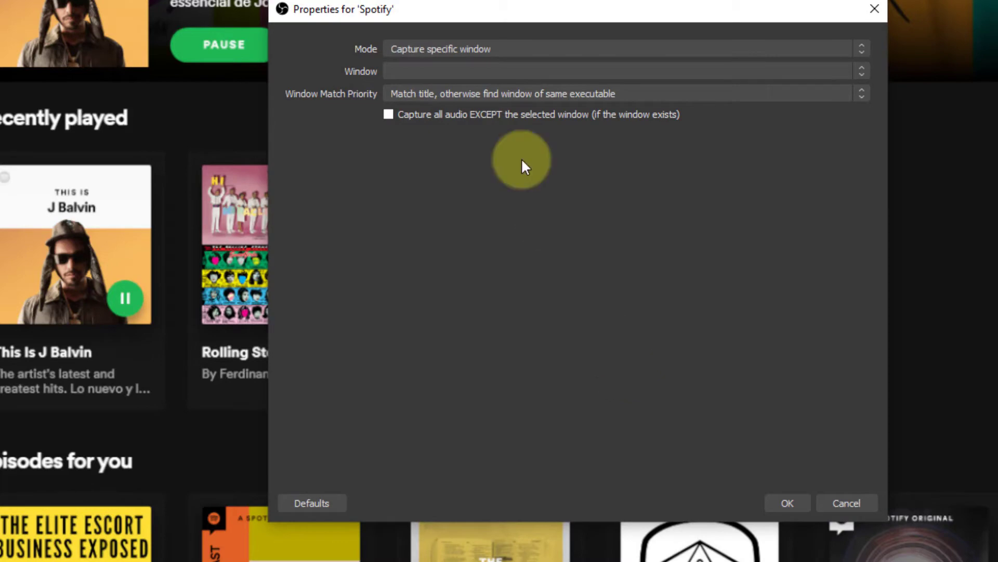
left_click(475, 69)
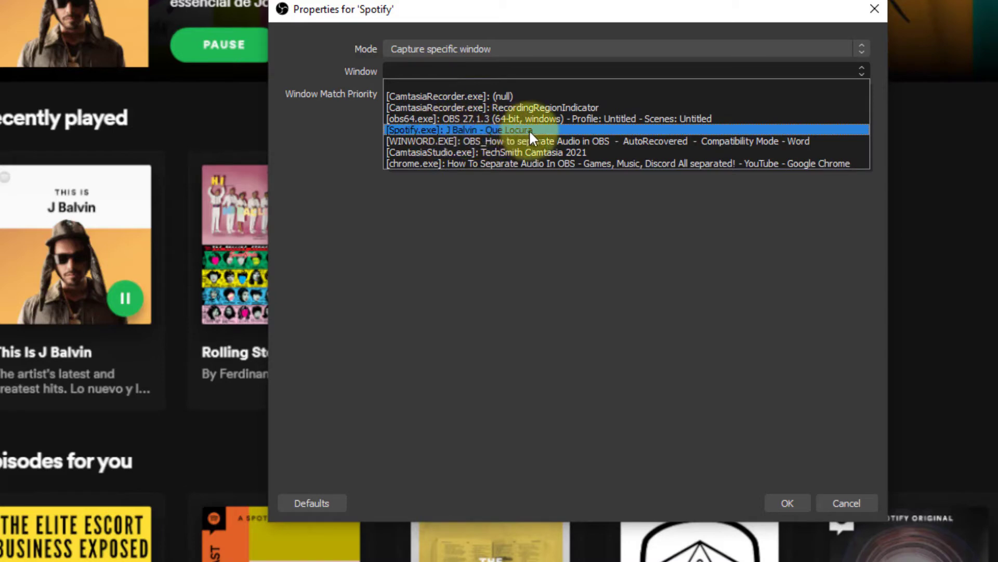
left_click(544, 131)
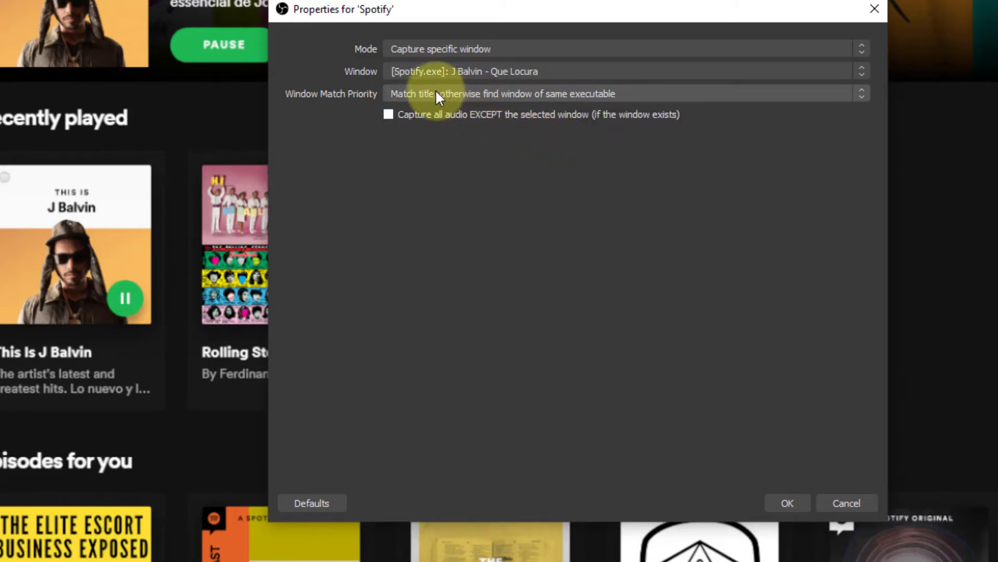
left_click(619, 95)
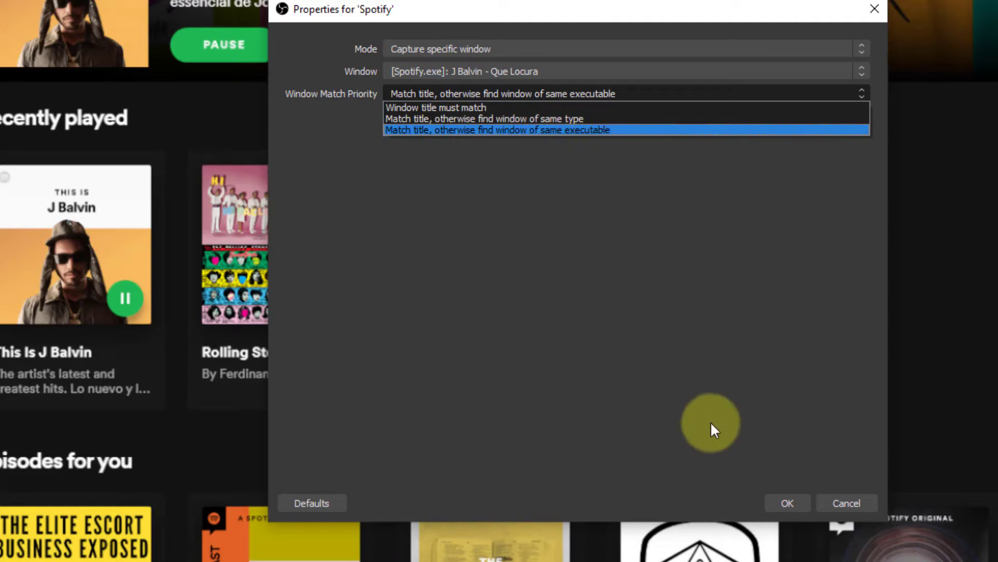
left_click(785, 503)
left_click(785, 503)
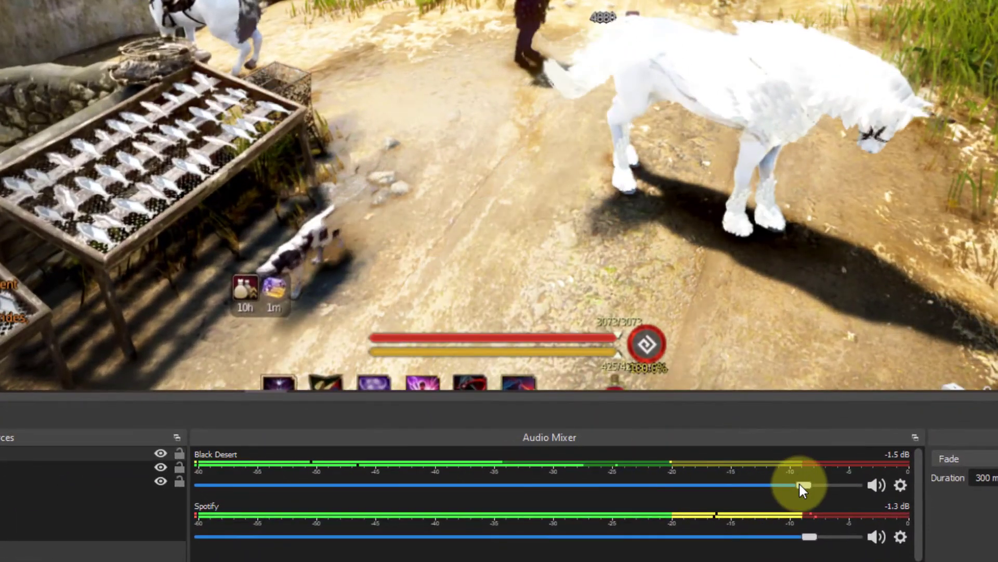
Lower Black Desert to about -9.3 dB and add an audio capture source named 'Chrome'
left_click_drag(800, 484, 638, 484)
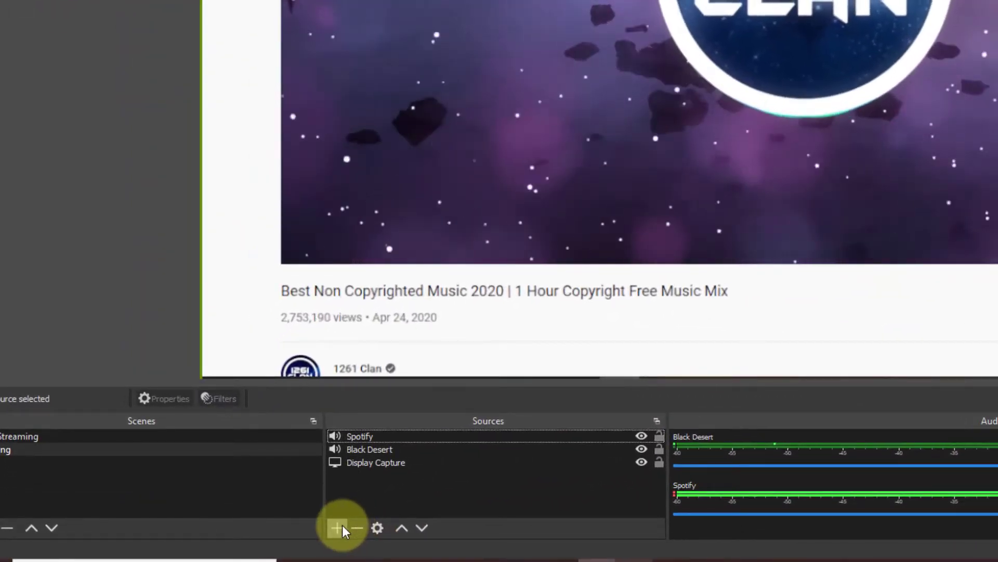
left_click(343, 527)
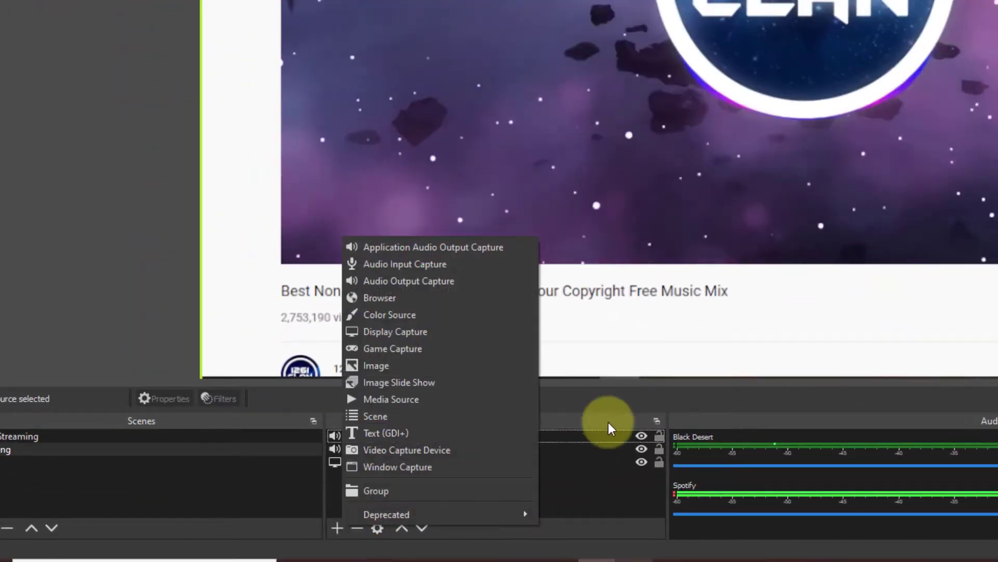
left_click(469, 248)
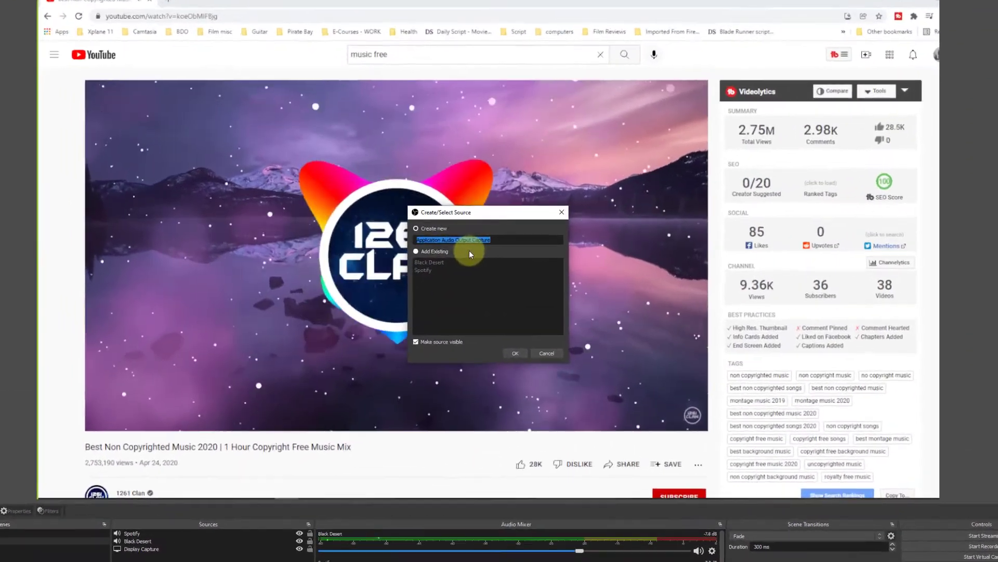
type("Chrome")
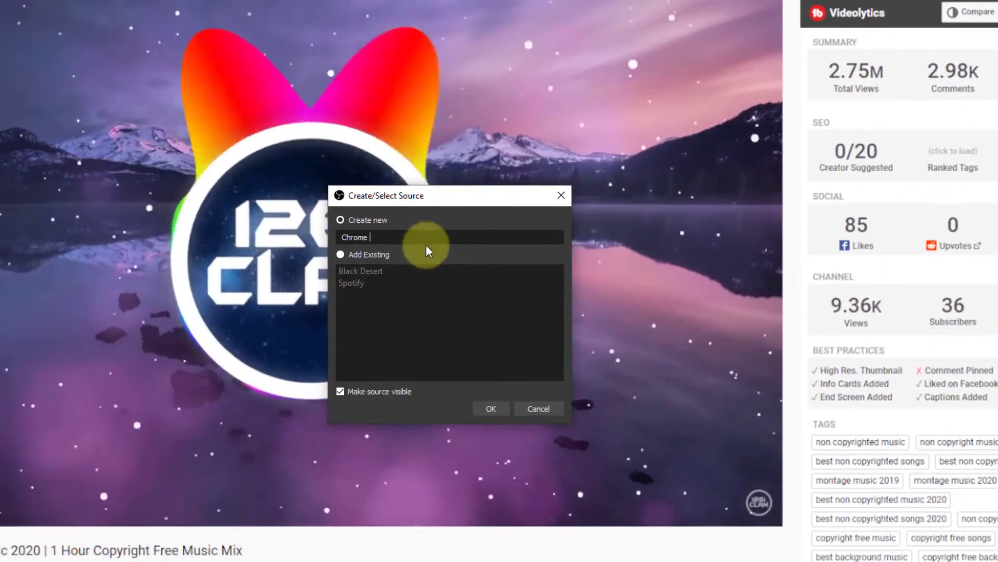
left_click(490, 408)
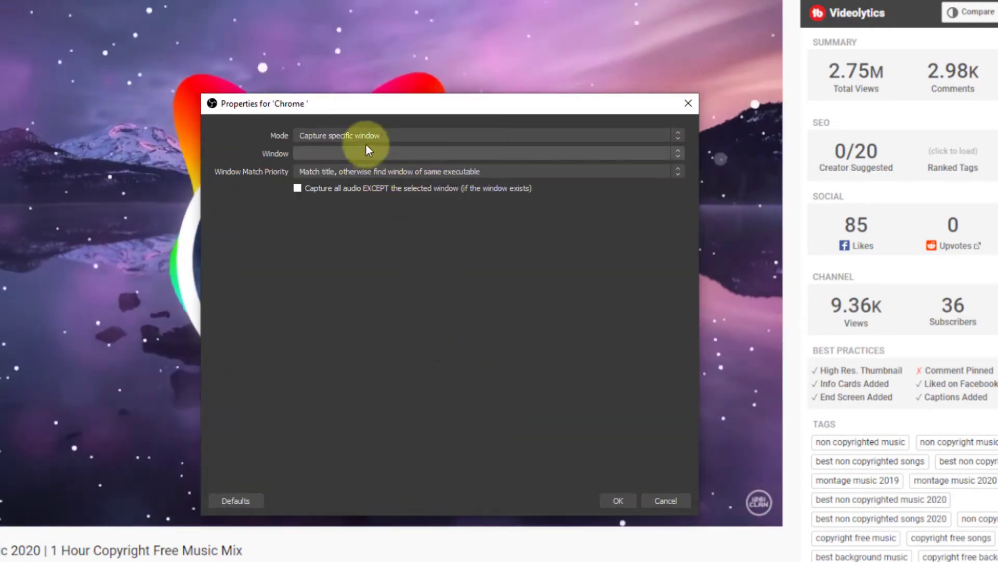
Set the Chrome source to capture the YouTube chrome.exe window, falling back to same executable
left_click(359, 136)
left_click(358, 139)
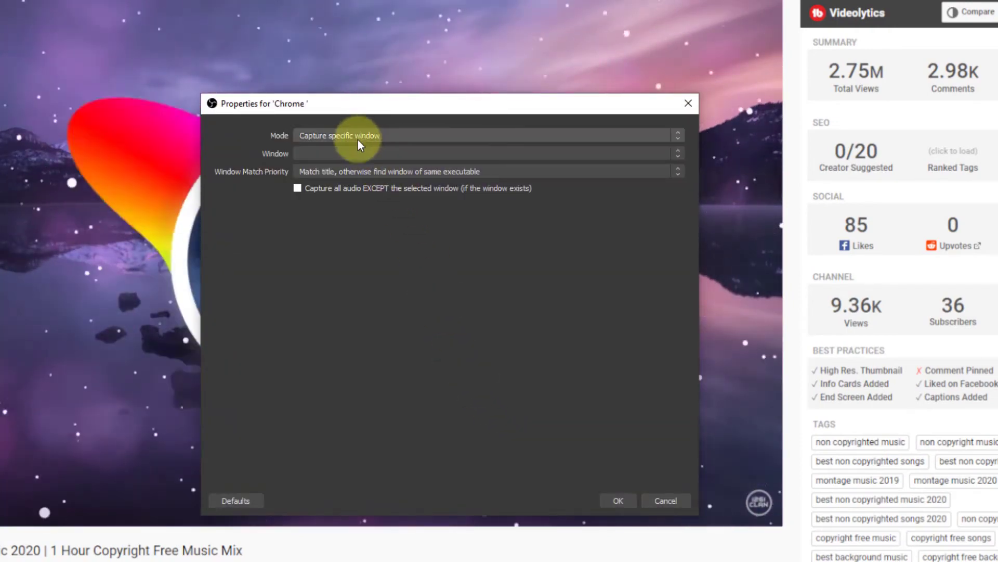
left_click(337, 156)
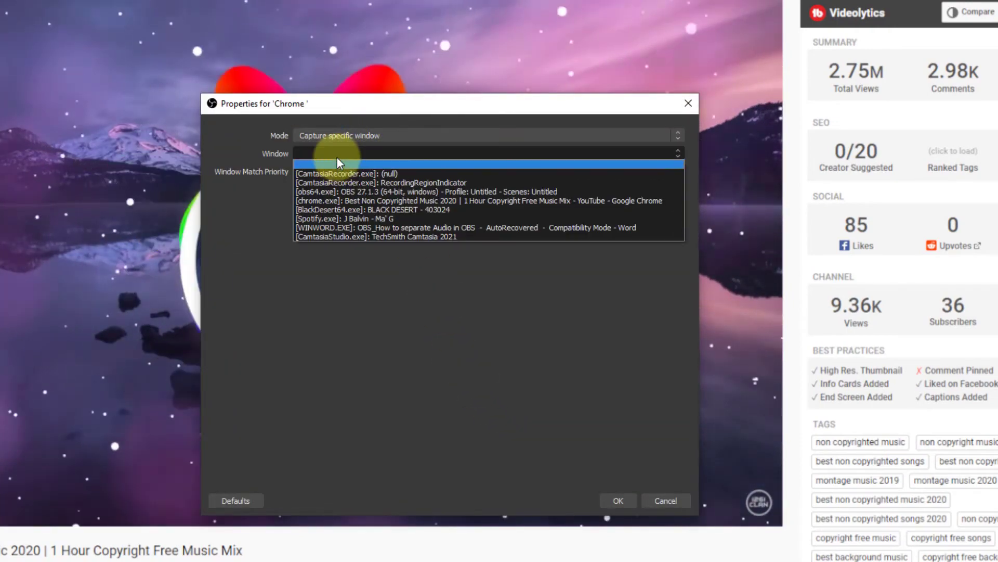
left_click(344, 200)
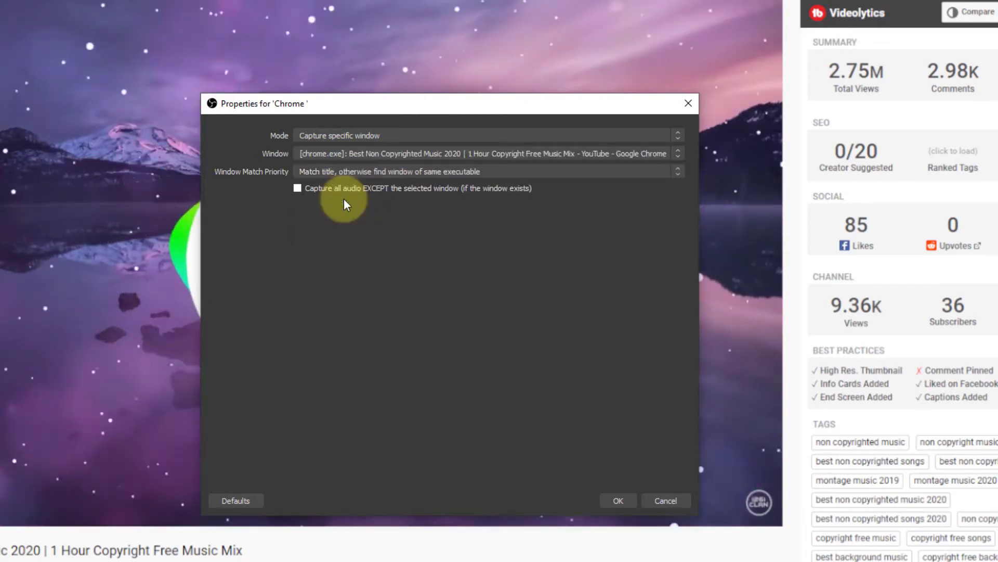
left_click(411, 173)
left_click(411, 200)
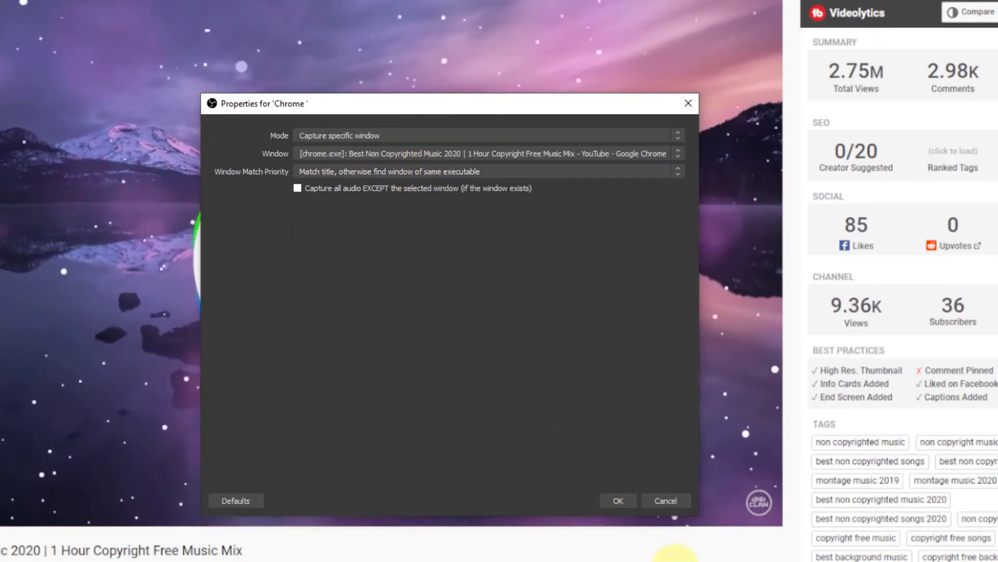
left_click(614, 499)
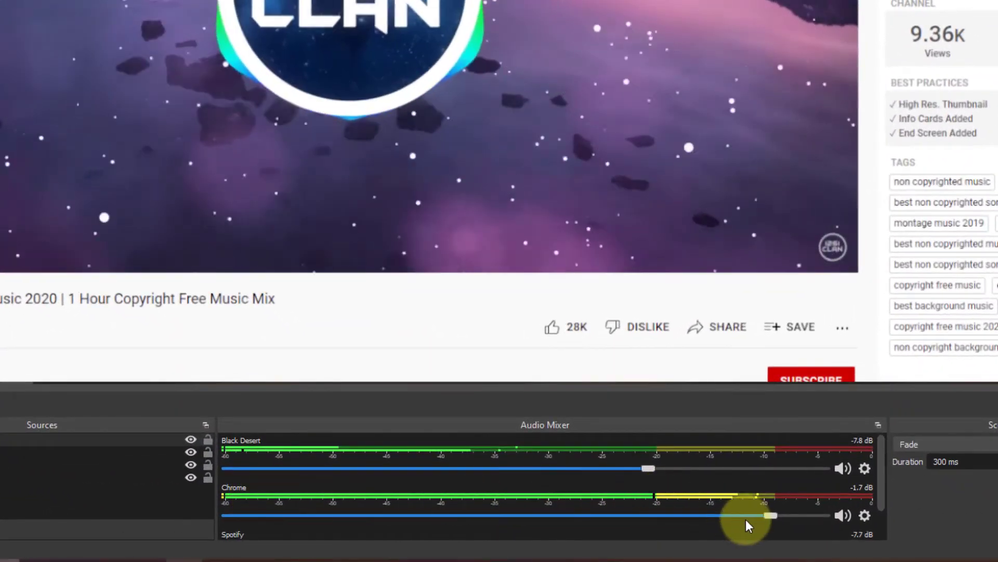
Turn the Chrome mixer slider down to about -7.9 dB
left_click_drag(769, 517, 653, 517)
scroll(657, 494, "down", 1)
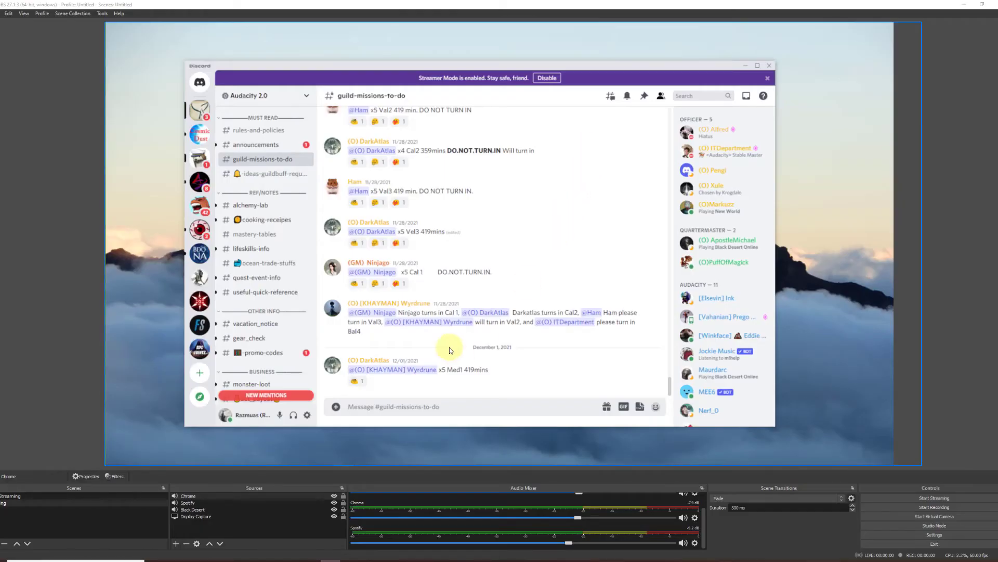
Add an Application Audio Output Capture named 'Discord' capturing the DiscordPTB.exe window
left_click(177, 543)
left_click(236, 407)
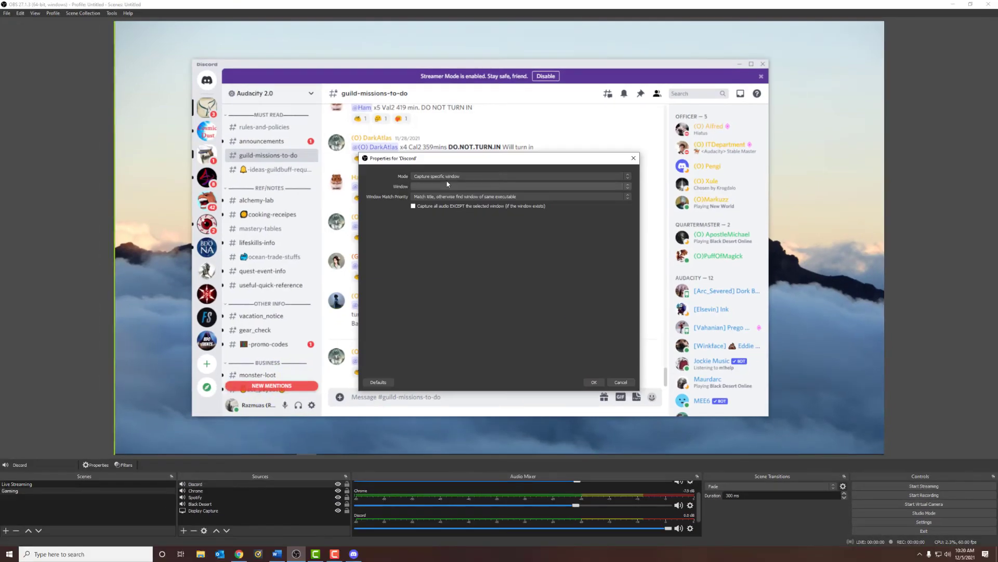
left_click(441, 191)
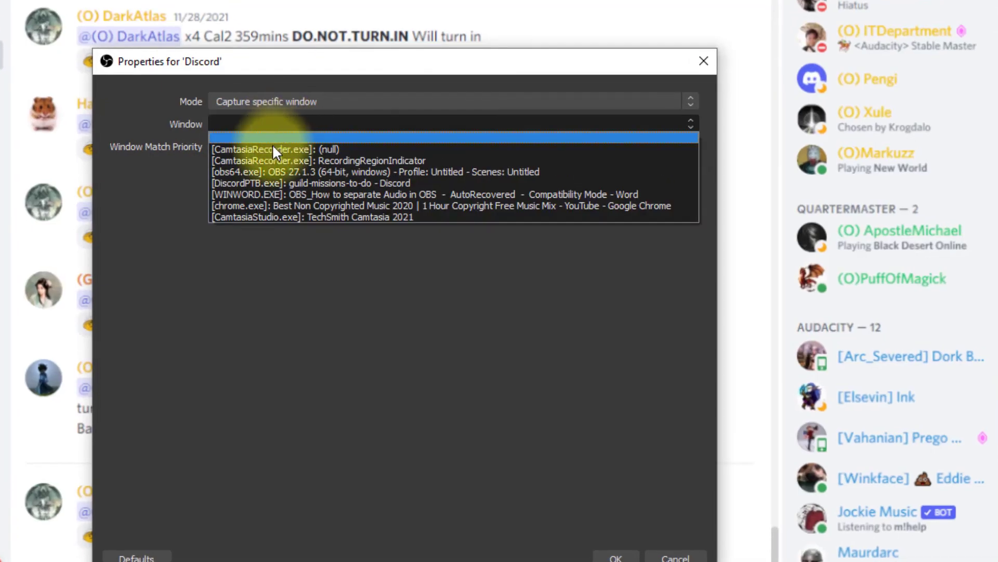
left_click(270, 183)
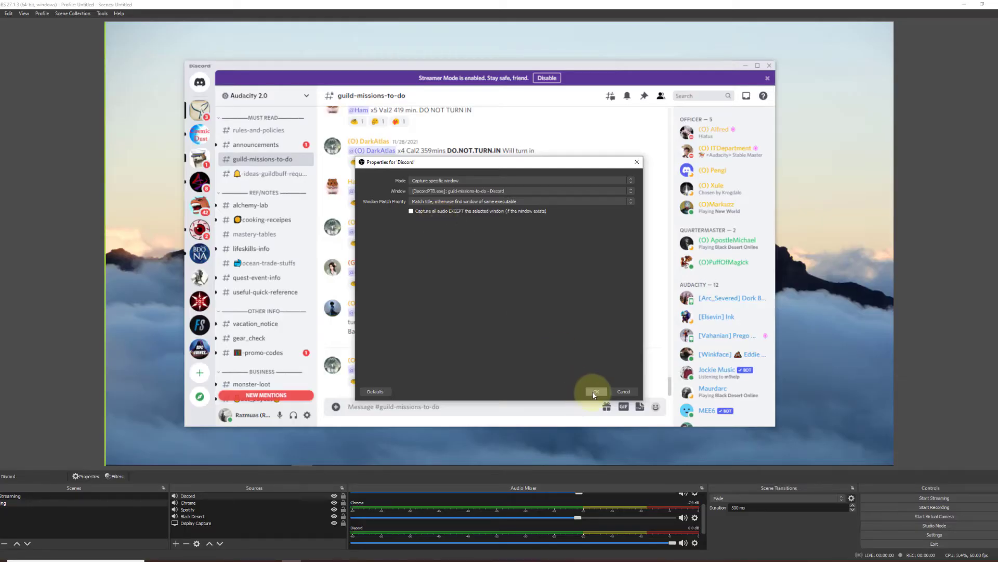
left_click(595, 391)
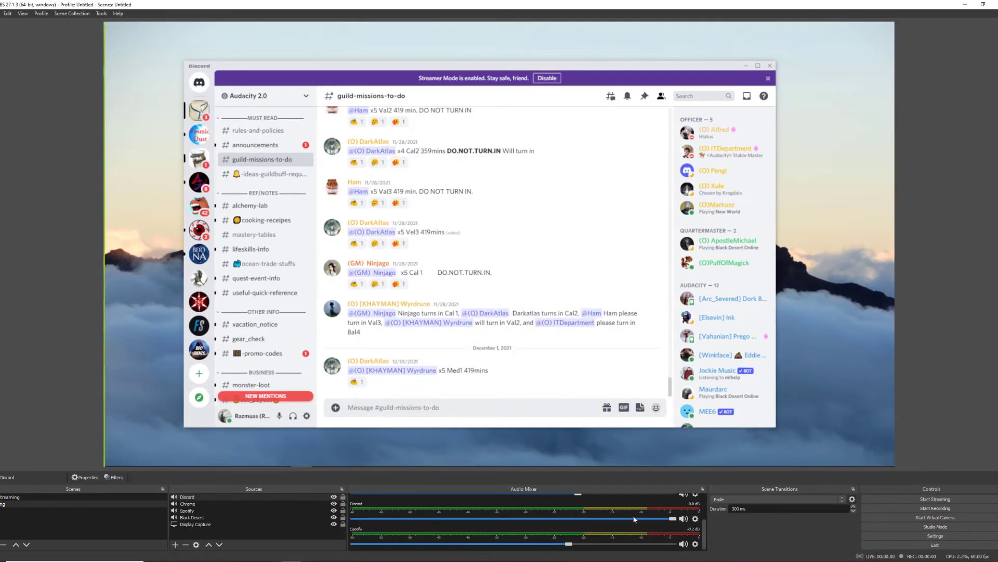
Open Discord's User Settings on the Voice & Video page
left_click(308, 414)
left_click(313, 324)
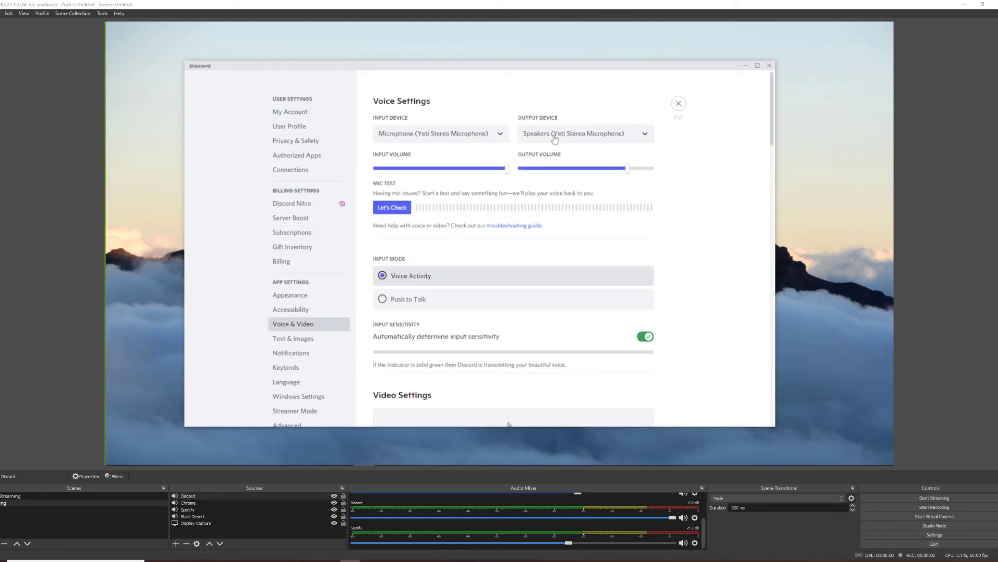